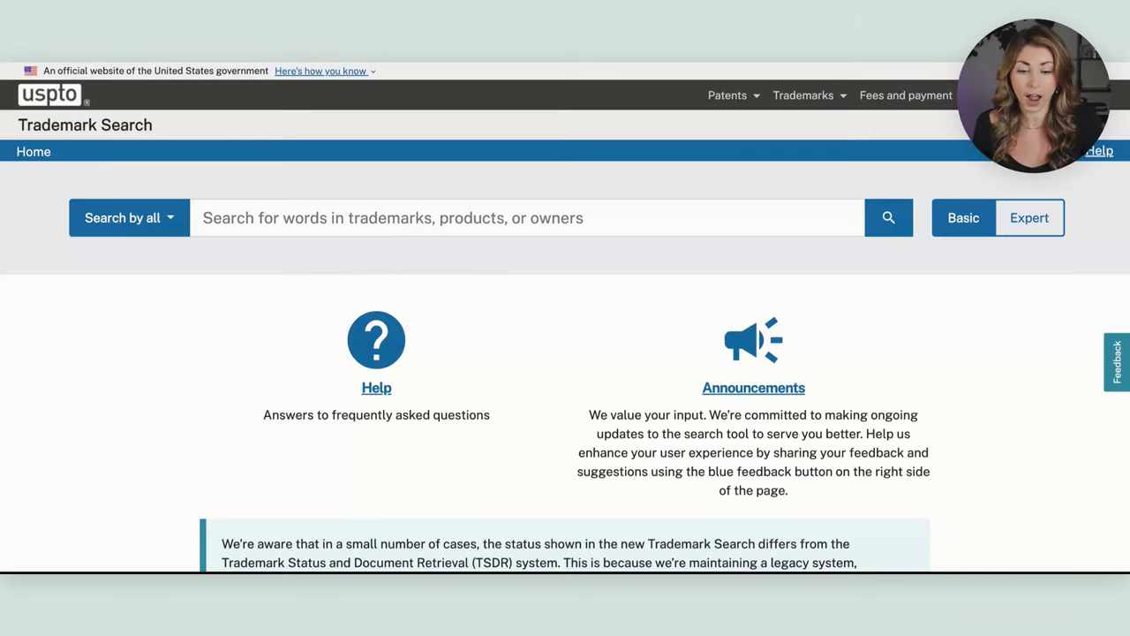
# Search all trademark records for 'mental health matters', returning 426,517 results.
pyautogui.click(320, 203)
pyautogui.write('mental ')
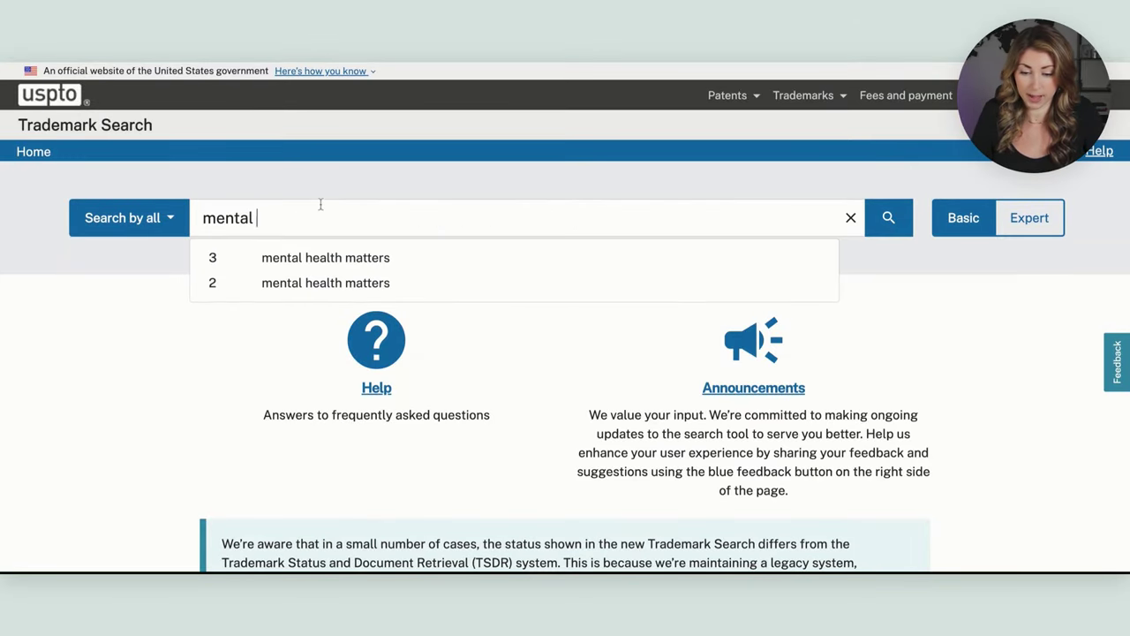
pyautogui.write('health matter')
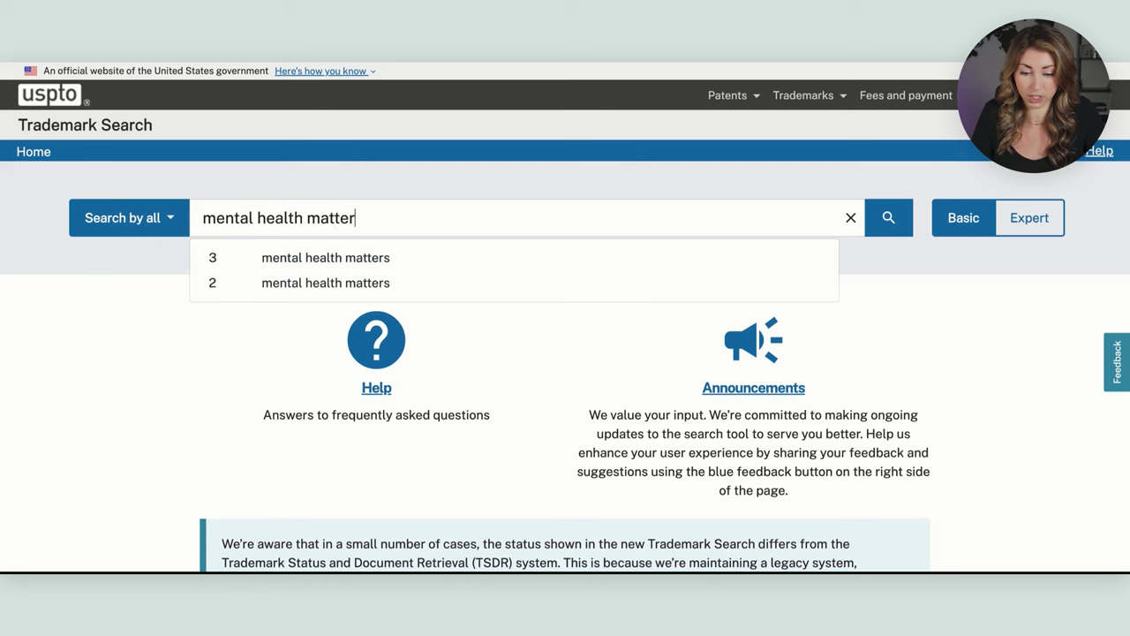
pyautogui.write('s')
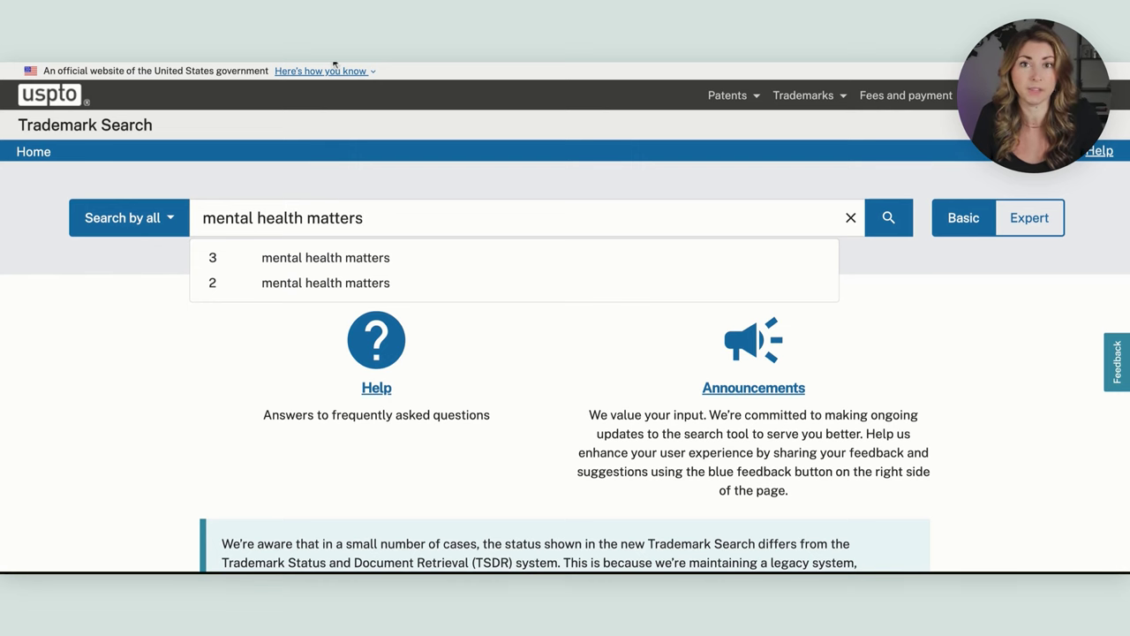
pyautogui.press('Return')
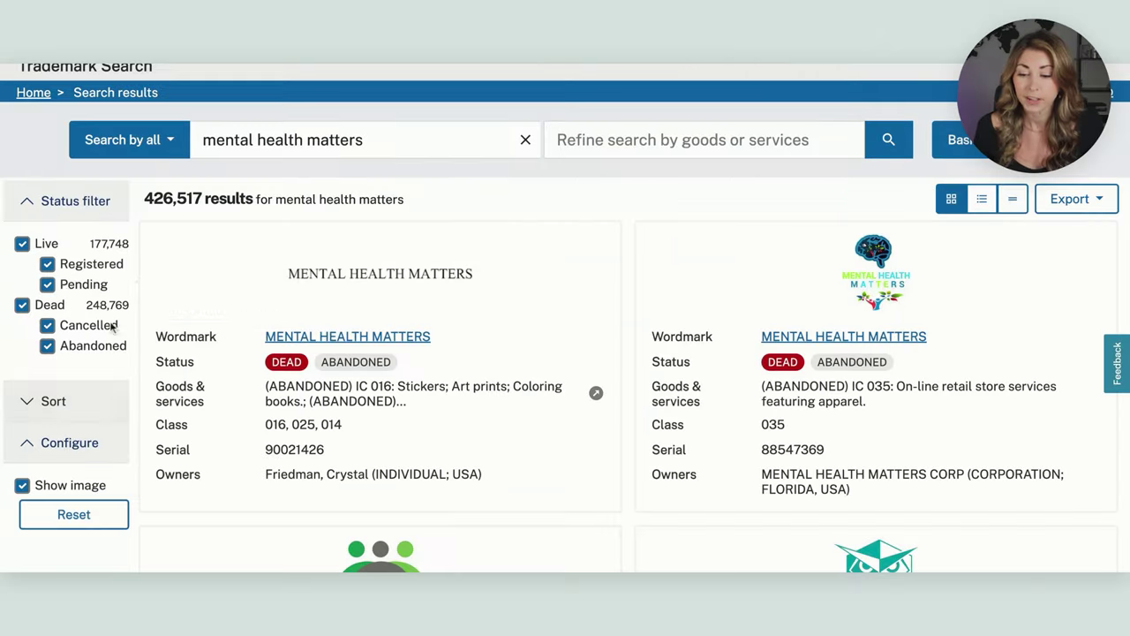
# Exclude dead marks from the Status filter, leaving 177,748 live results.
pyautogui.moveTo(21, 245)
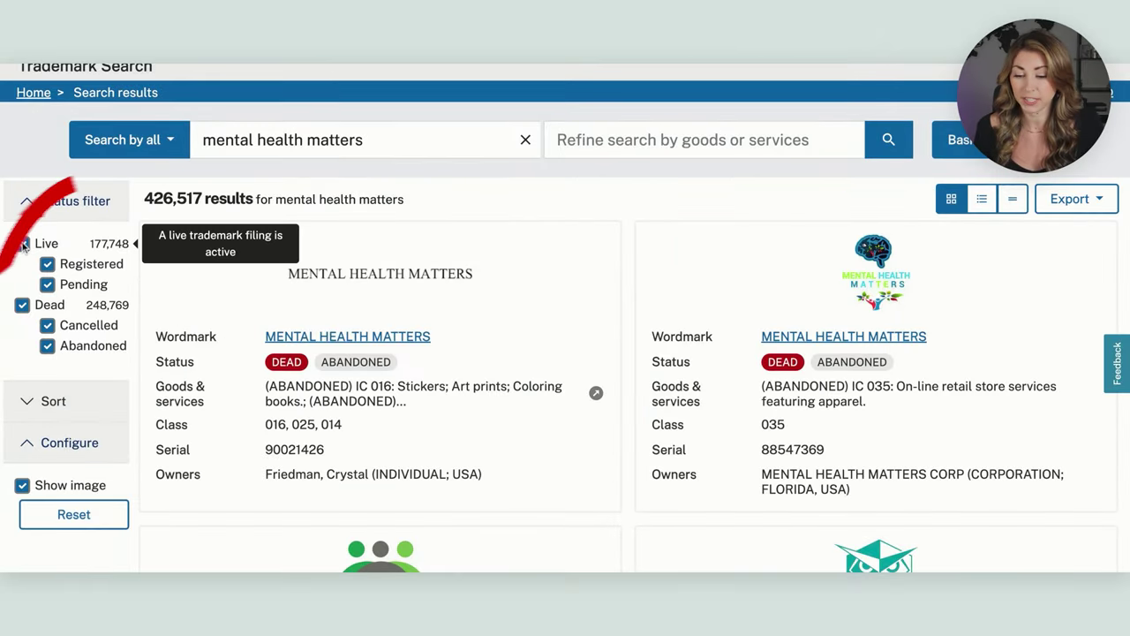
pyautogui.click(22, 305)
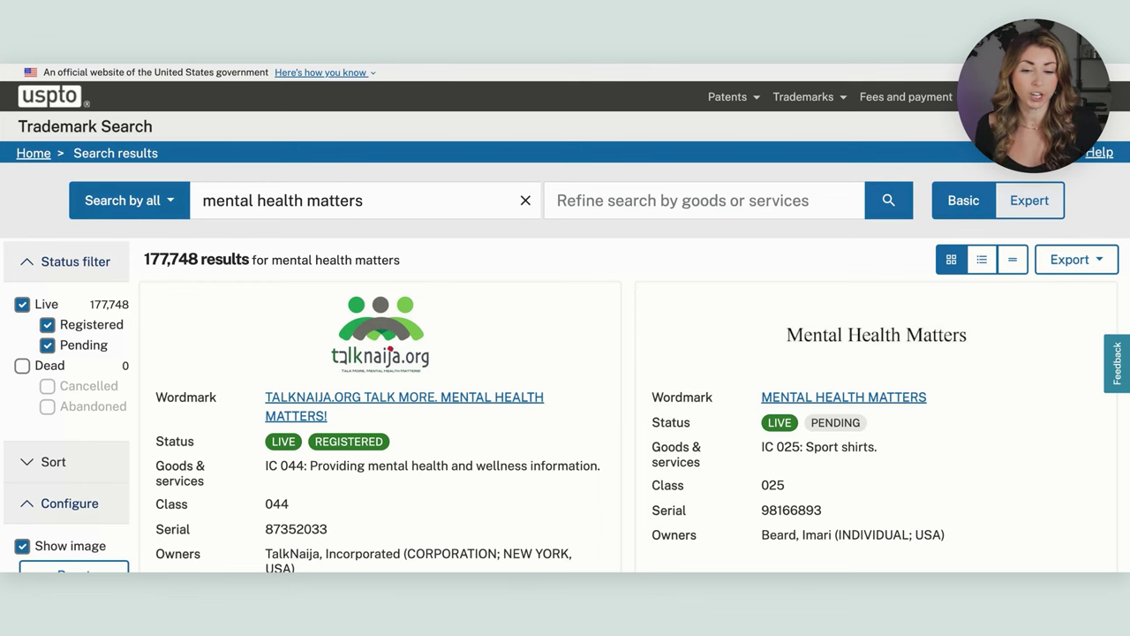
# Compare the list and table result views, settling on the detailed list view.
pyautogui.click(979, 265)
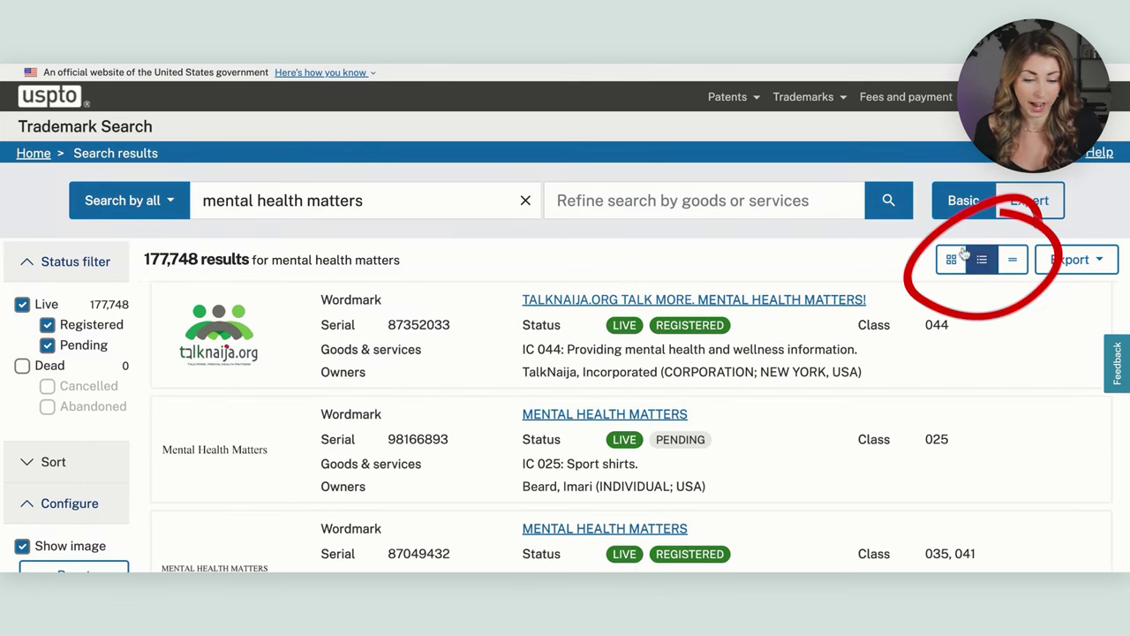
pyautogui.scroll(-1, 967, 255)
pyautogui.click(1012, 203)
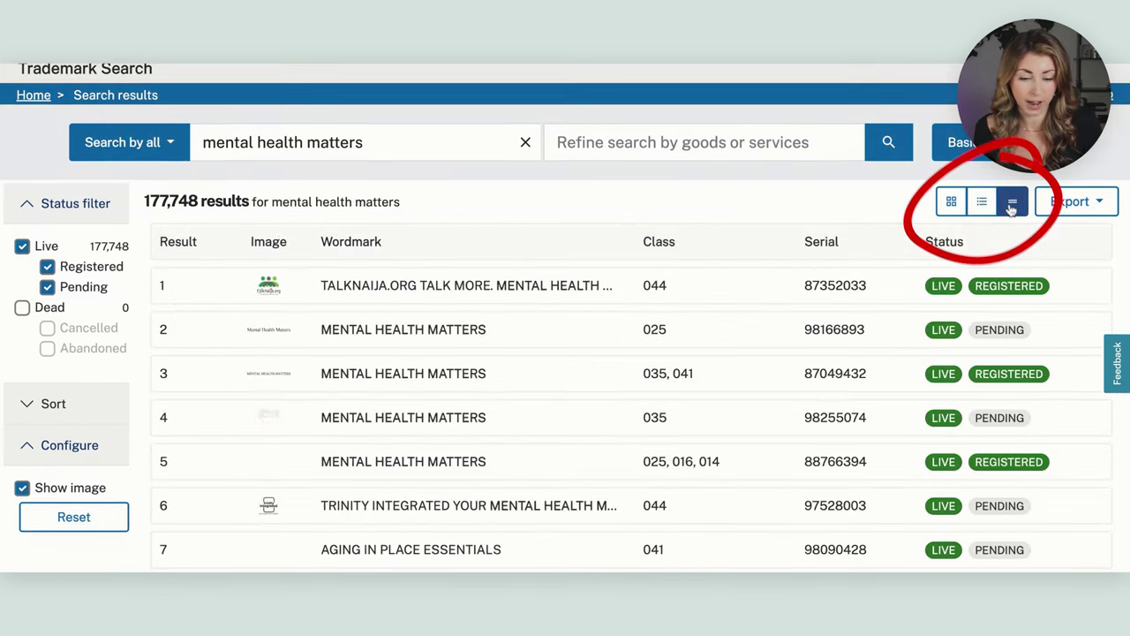
pyautogui.click(980, 201)
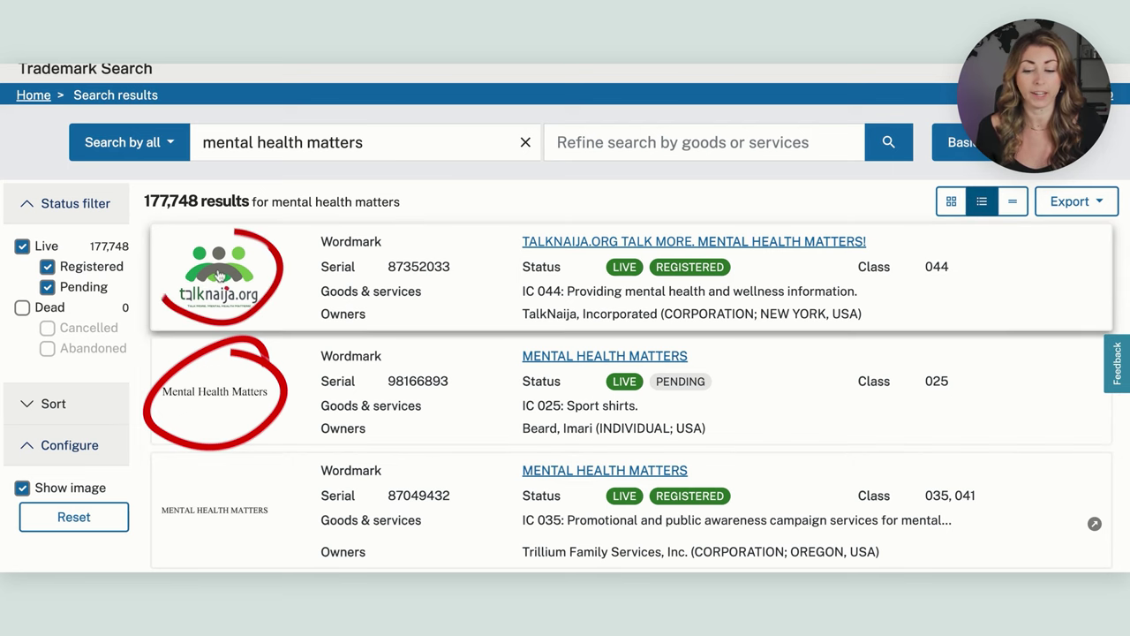
pyautogui.scroll(-5, 219, 276)
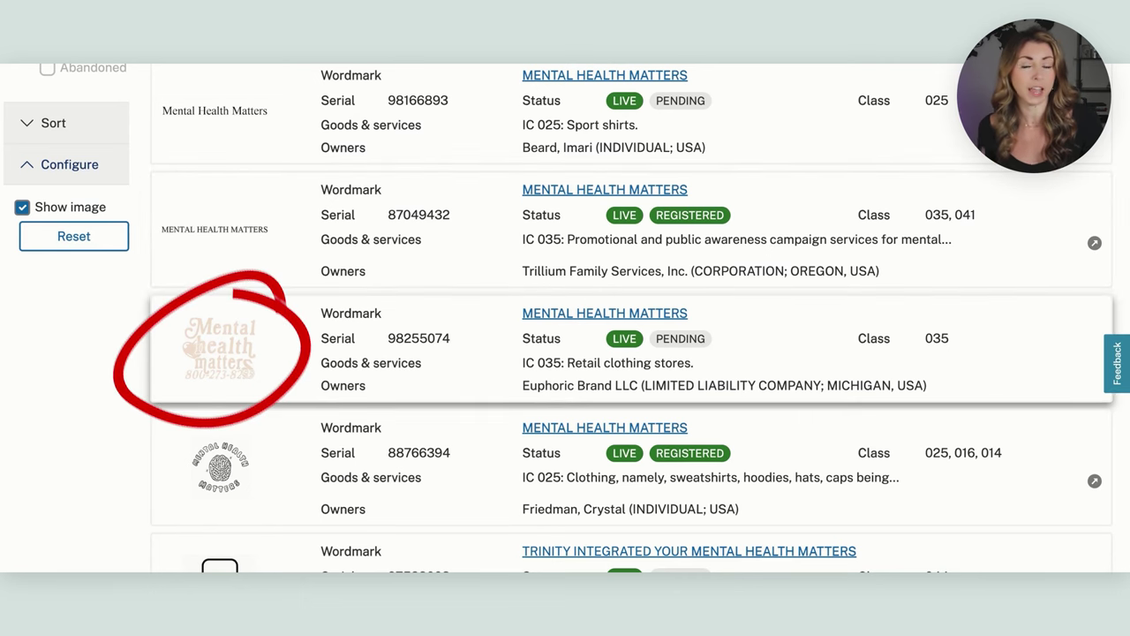
pyautogui.scroll(2, 566, 318)
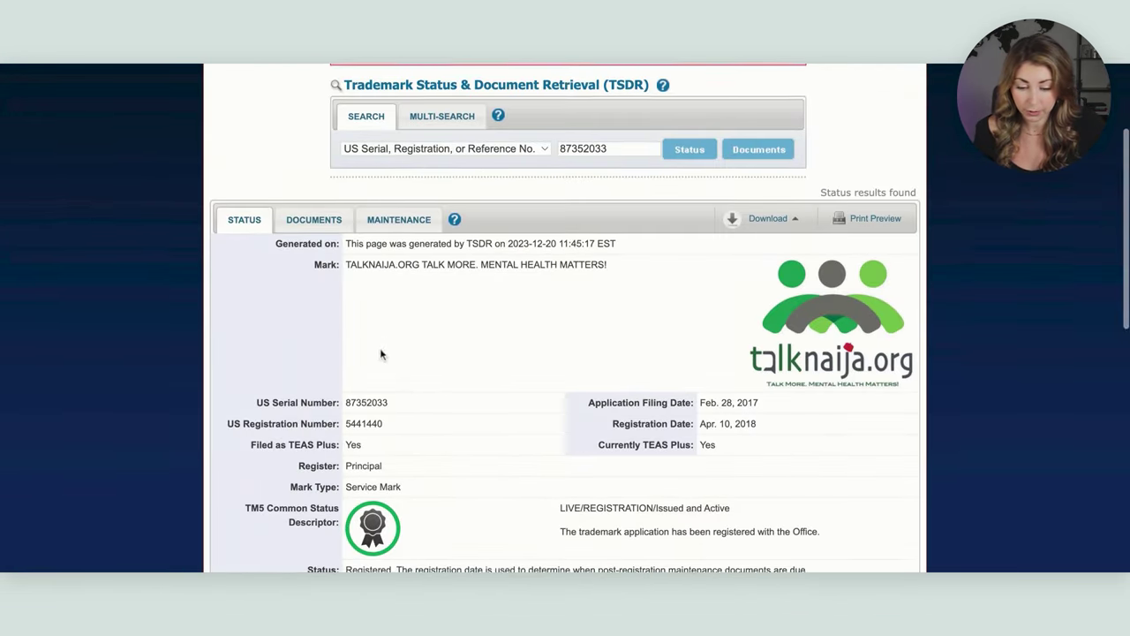
# Expand the Mark Information section of the TalkNaija TSDR status page.
pyautogui.scroll(-1, 383, 353)
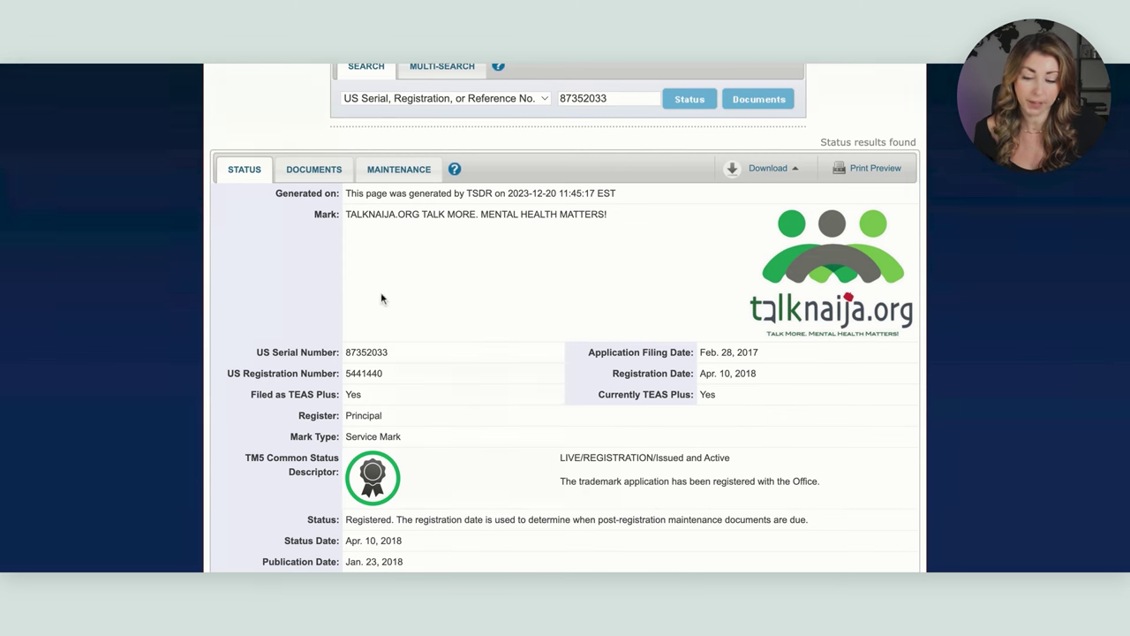
pyautogui.scroll(-4, 380, 297)
pyautogui.click(262, 390)
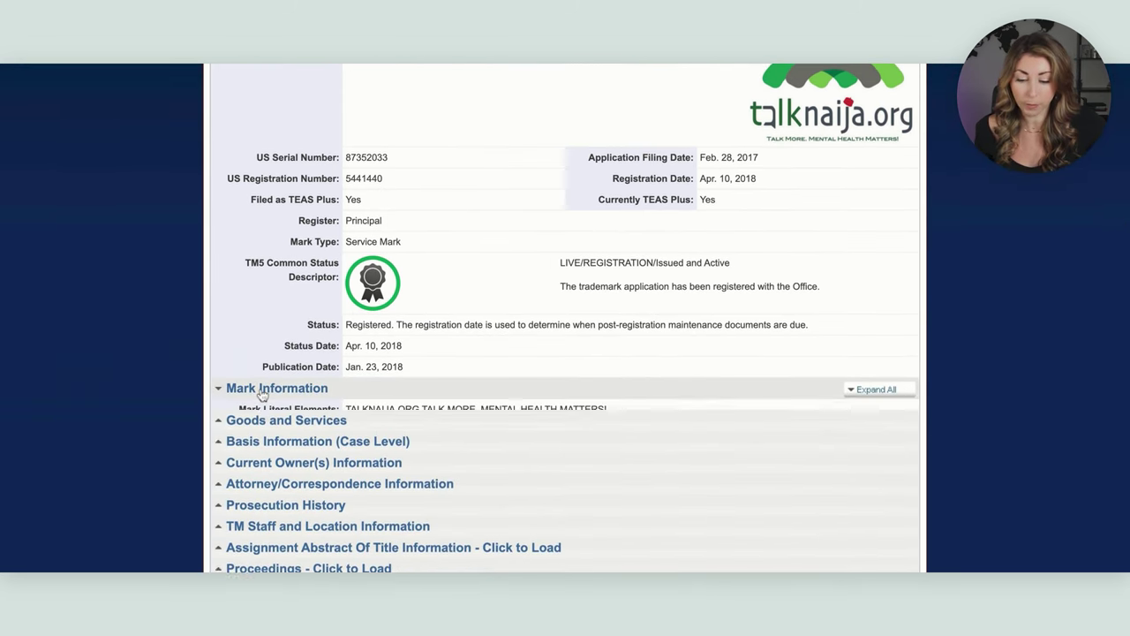
pyautogui.scroll(-1, 386, 439)
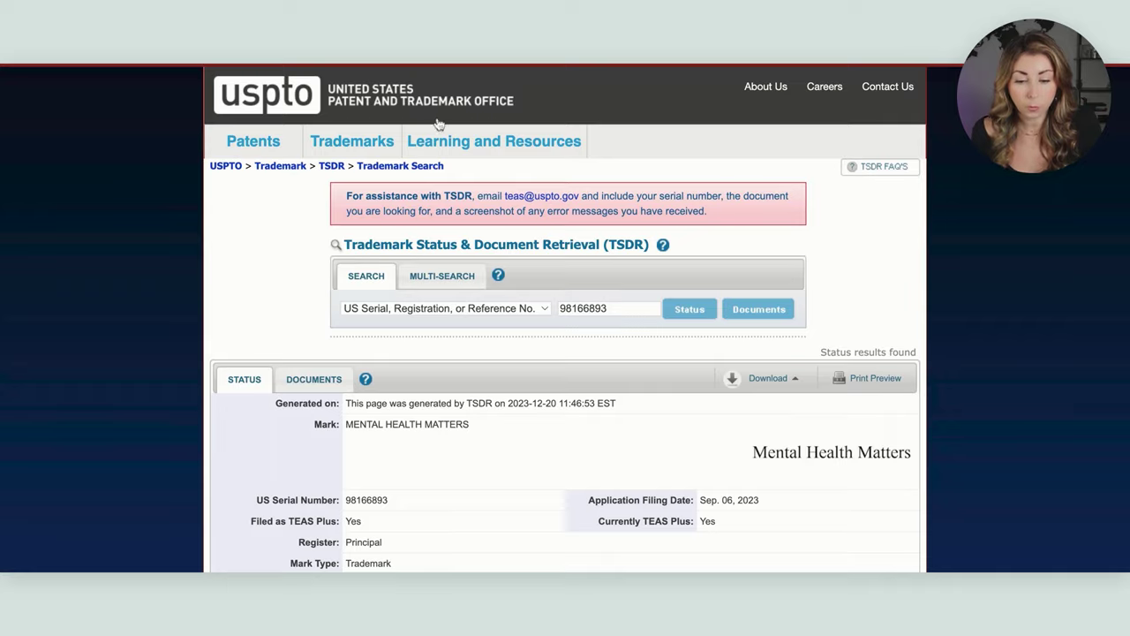
# Expand serial 98166893's mark details to show its status and sport shirts goods.
pyautogui.scroll(-5, 345, 276)
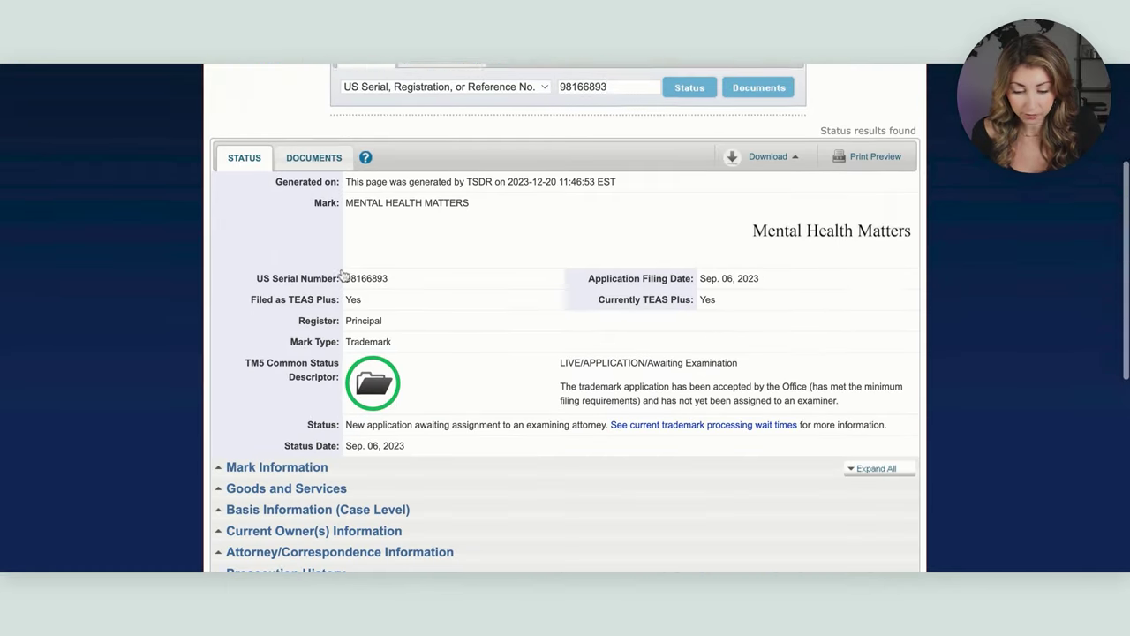
pyautogui.scroll(-2, 265, 353)
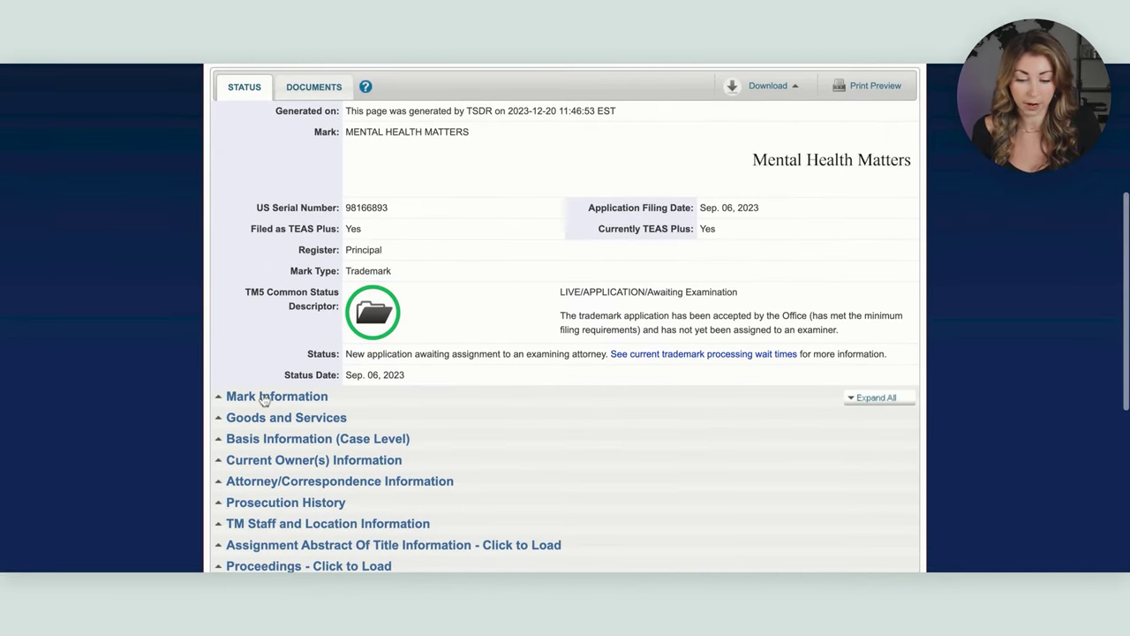
pyautogui.click(263, 399)
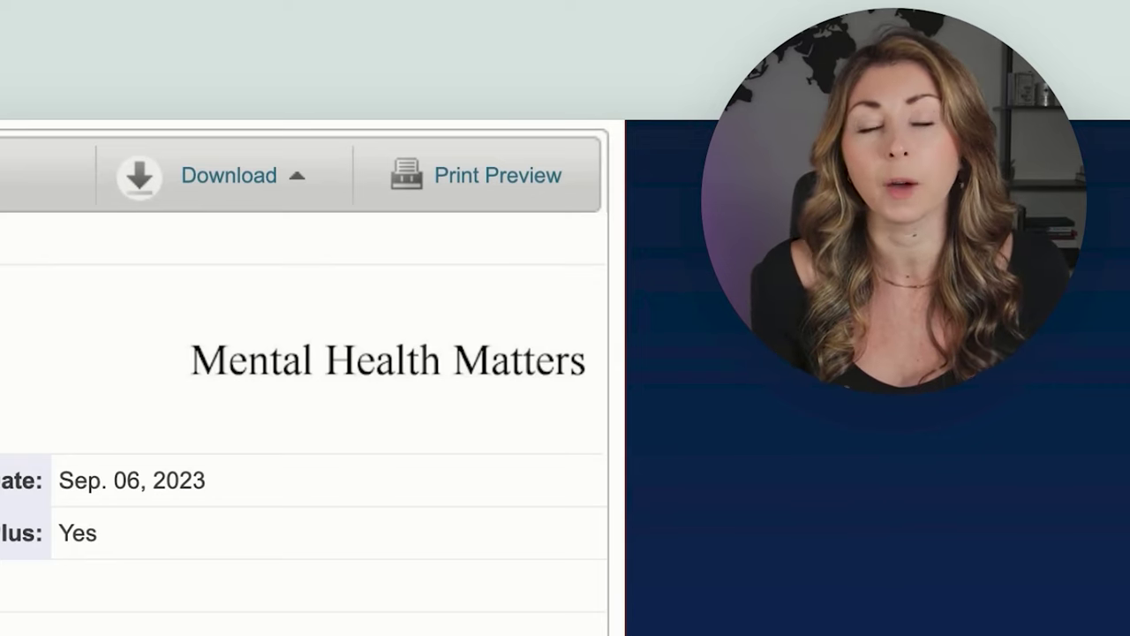
pyautogui.scroll(-3, 304, 380)
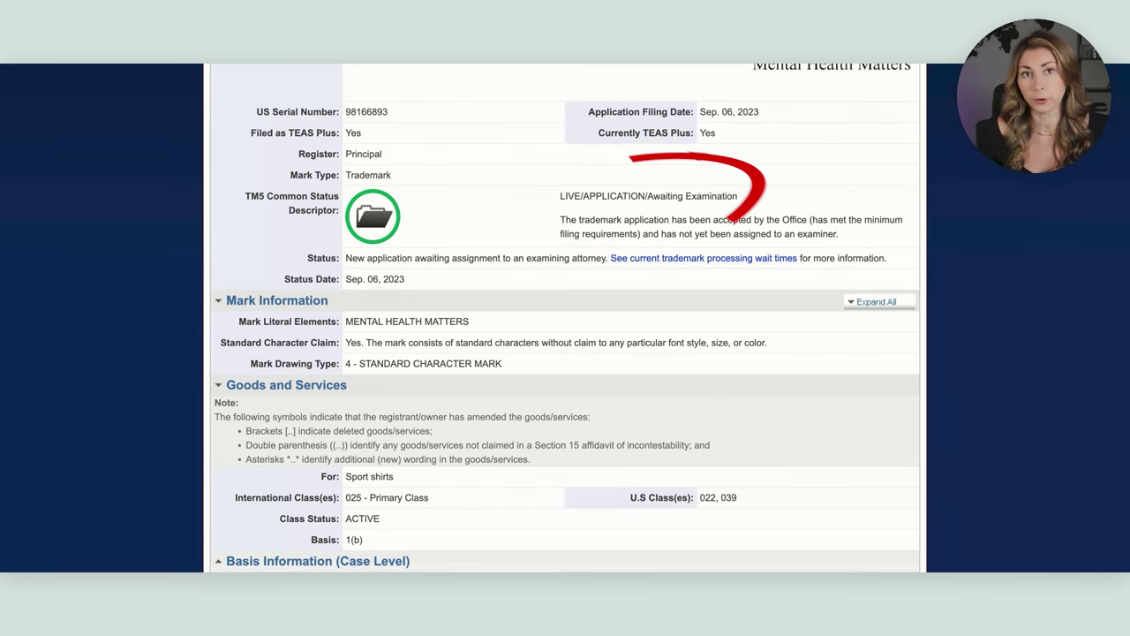
# Collapse and re-expand Goods and Services, then select the 'For: Sport shirts' description.
pyautogui.scroll(-2, 411, 358)
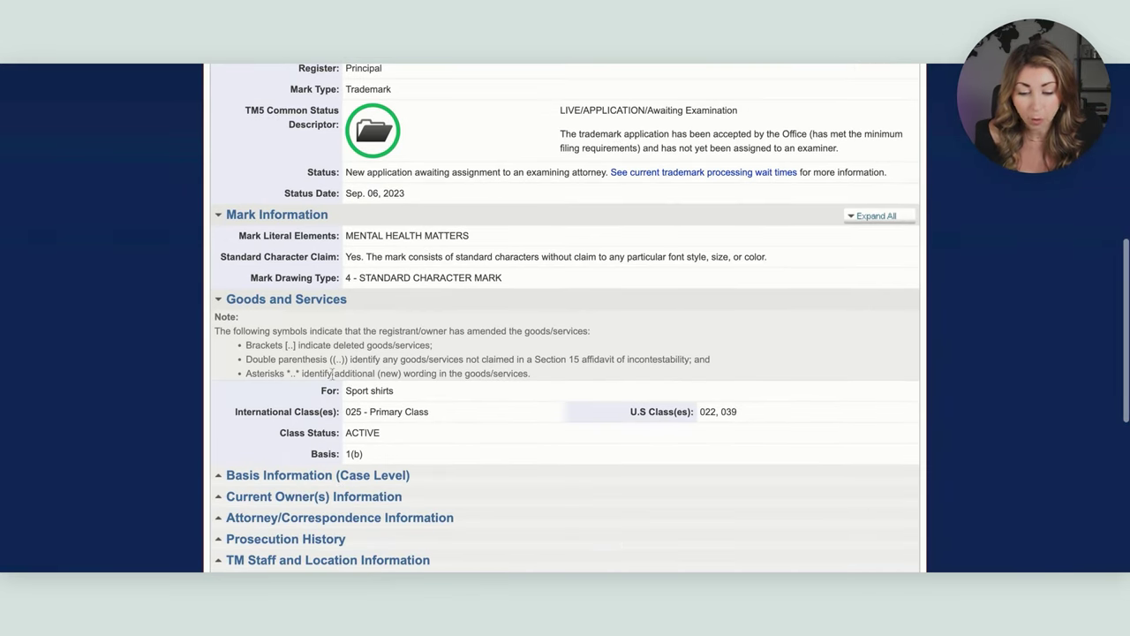
pyautogui.click(274, 302)
pyautogui.click(275, 305)
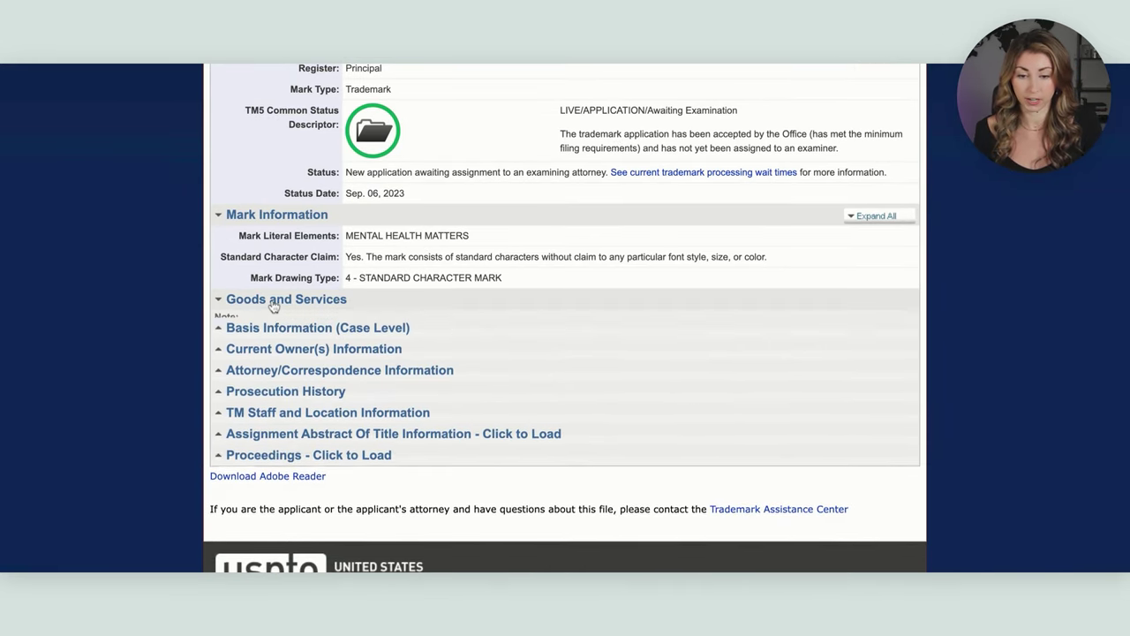
pyautogui.moveTo(318, 390); pyautogui.dragTo(420, 398)
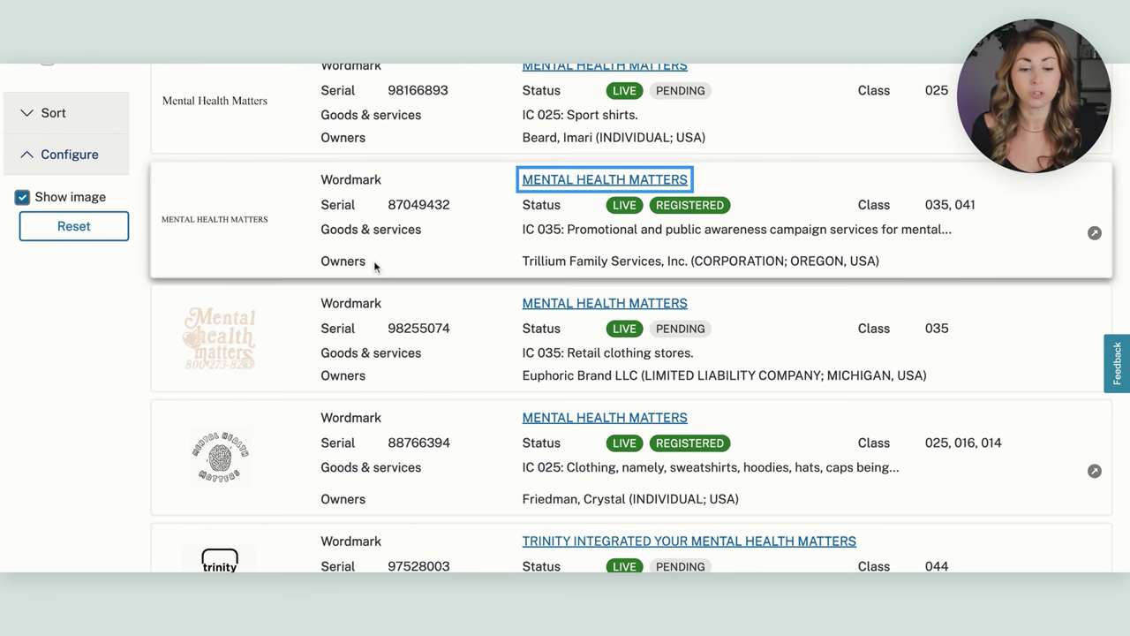
pyautogui.scroll(-3, 364, 228)
pyautogui.scroll(-6, 292, 232)
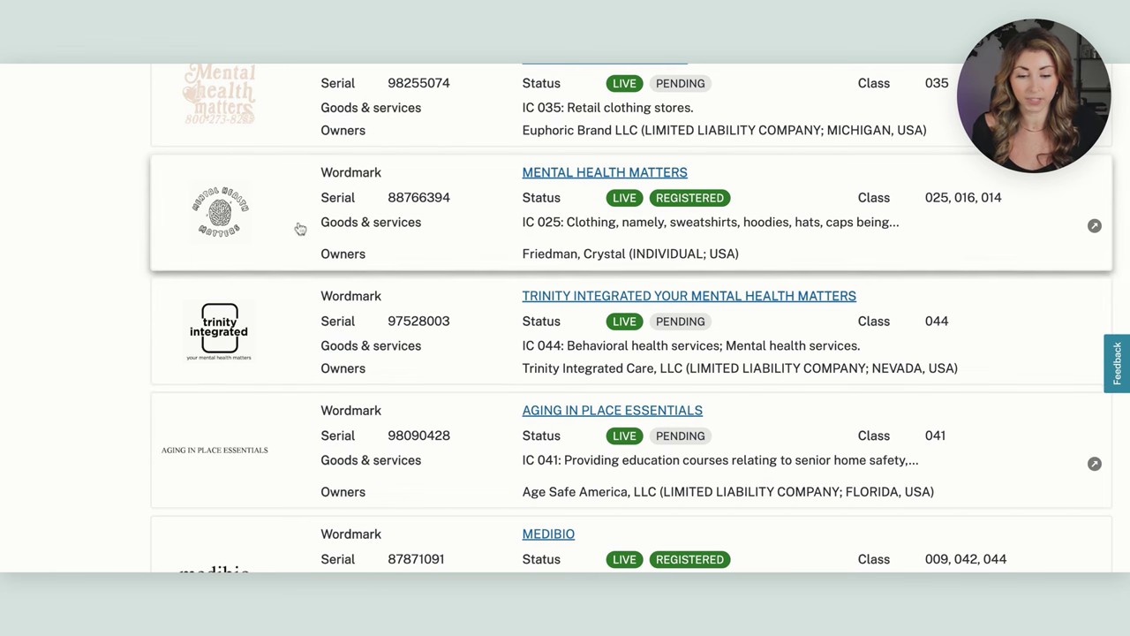
pyautogui.scroll(-1, 191, 204)
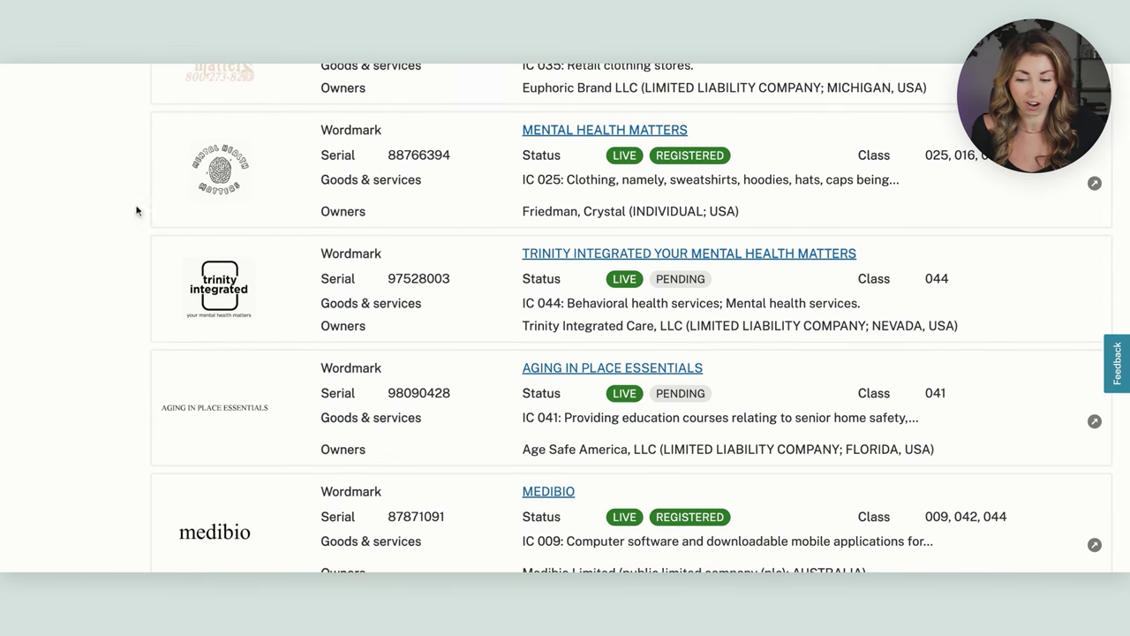
pyautogui.scroll(-1, 111, 232)
pyautogui.scroll(-1, 111, 232)
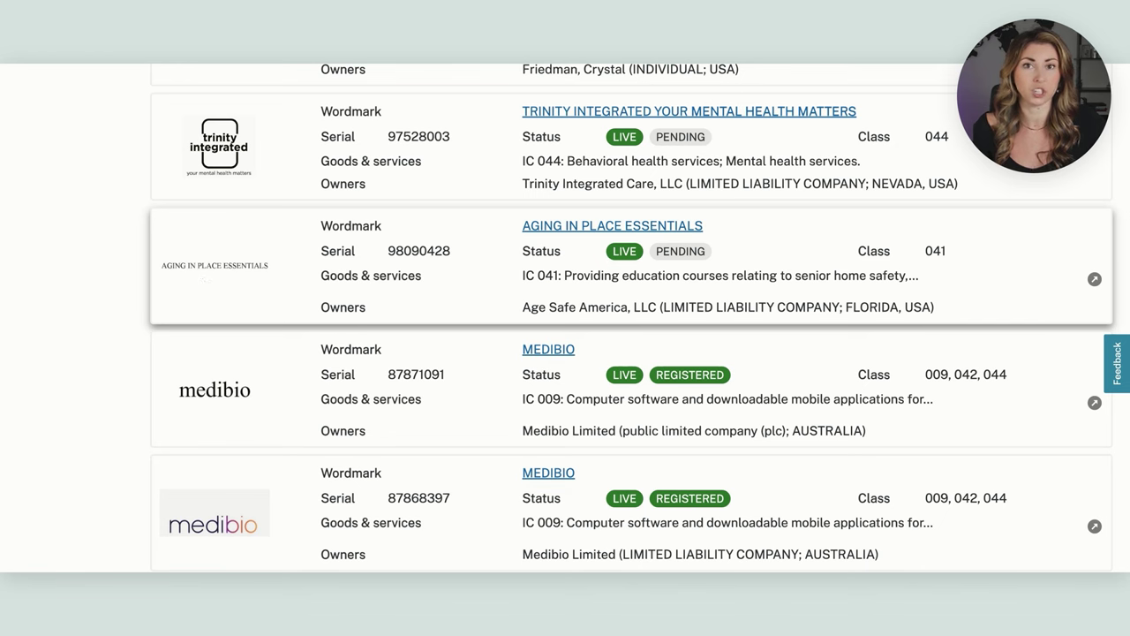
pyautogui.scroll(-1, 204, 284)
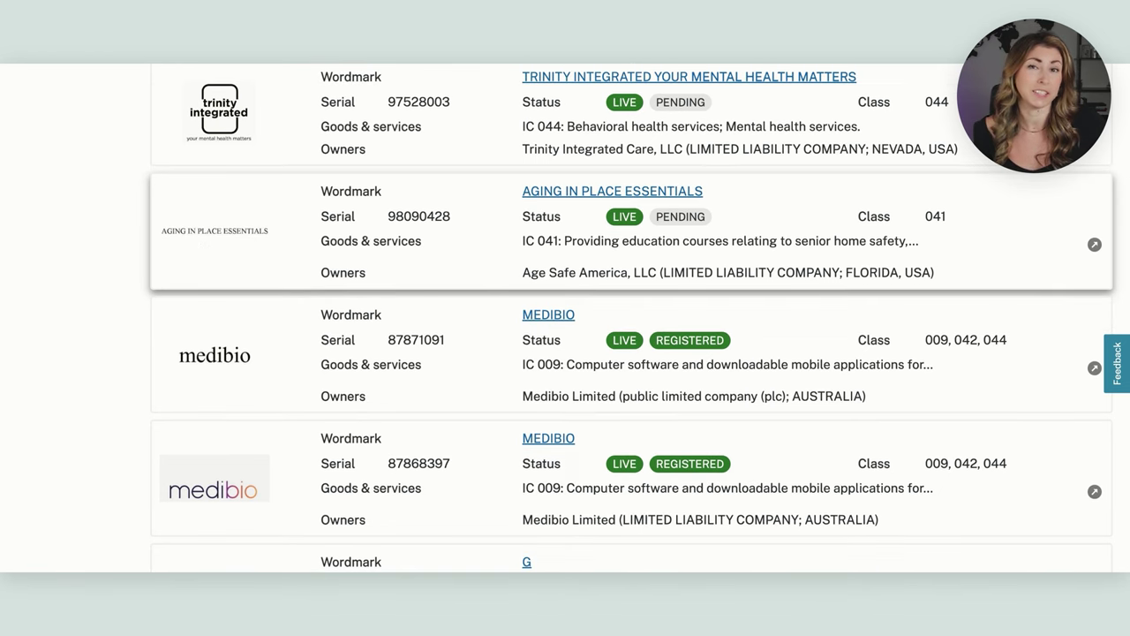
pyautogui.scroll(-5, 204, 265)
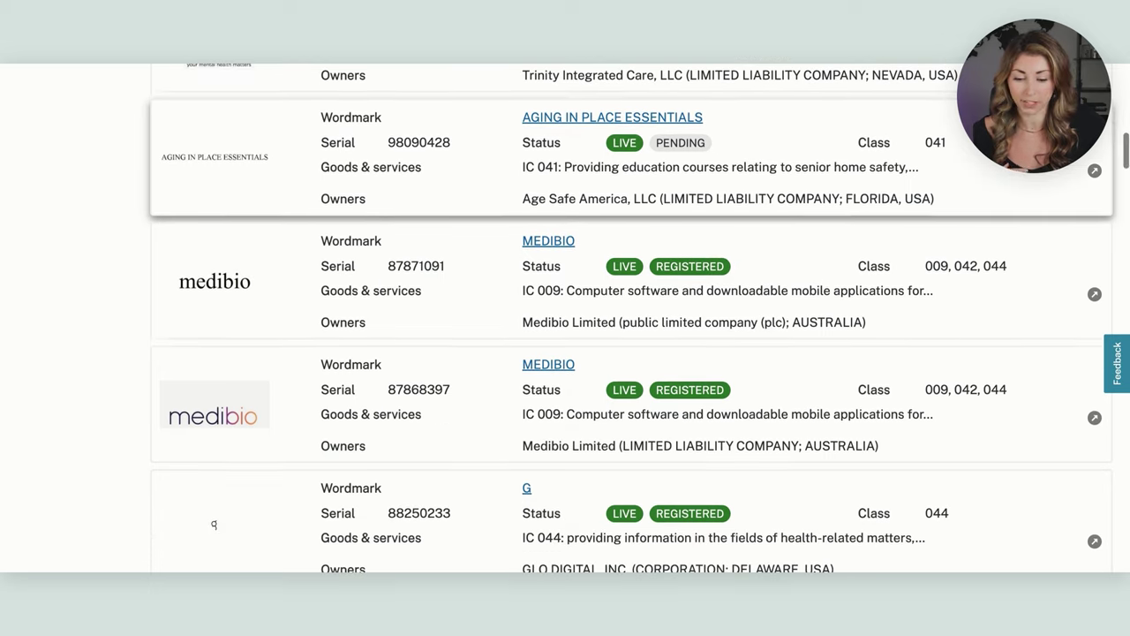
pyautogui.scroll(-2, 204, 300)
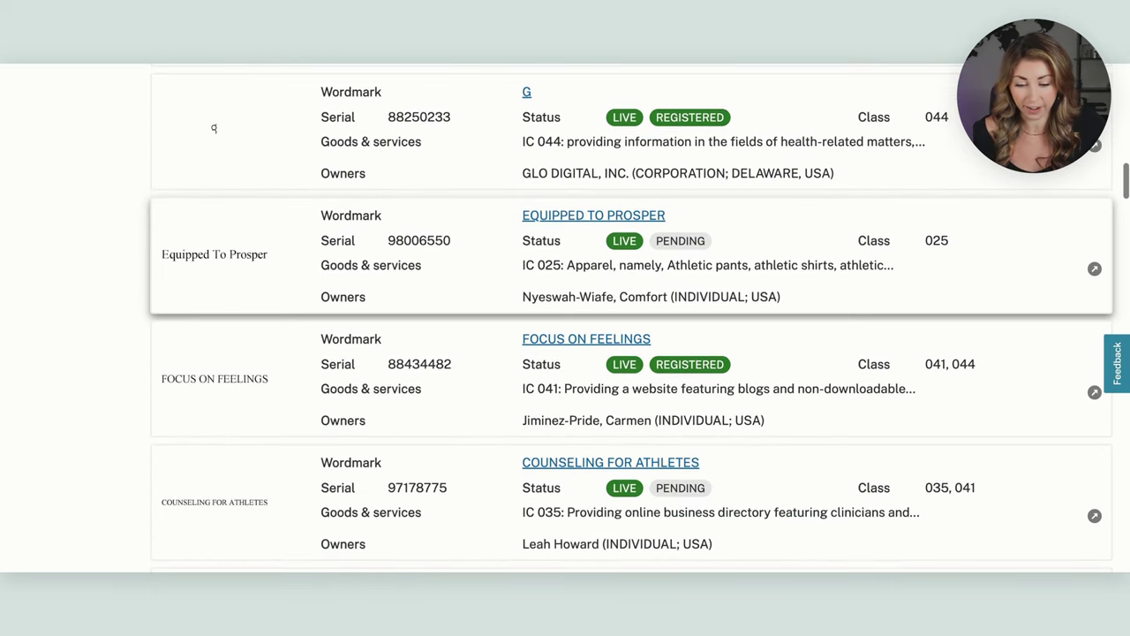
pyautogui.scroll(-2, 204, 300)
pyautogui.scroll(-6, 204, 300)
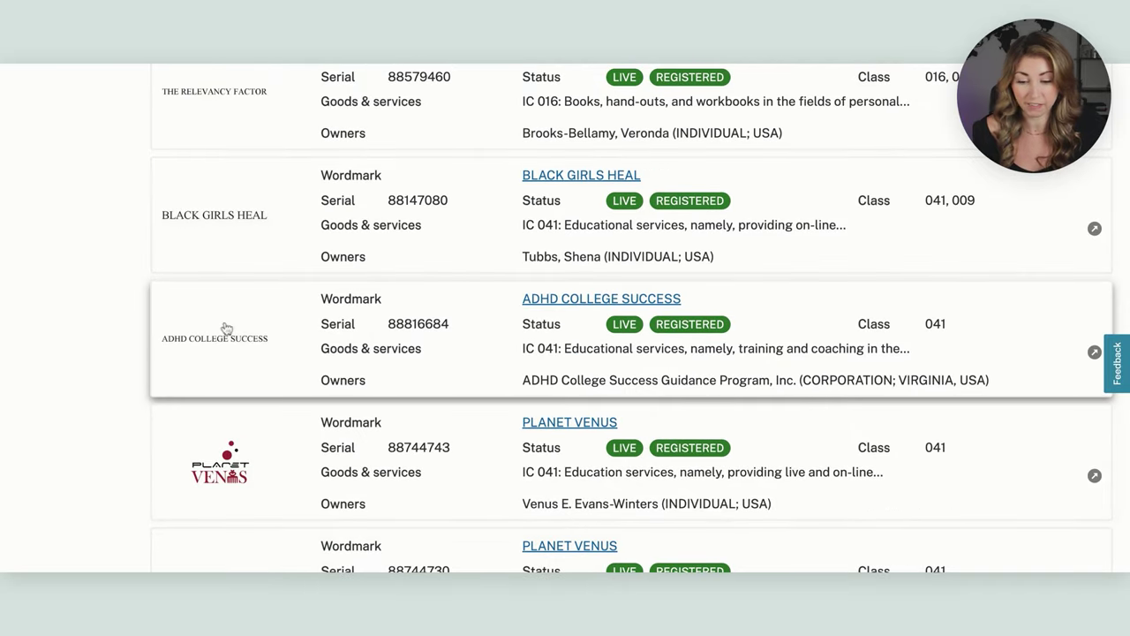
pyautogui.scroll(-4, 226, 329)
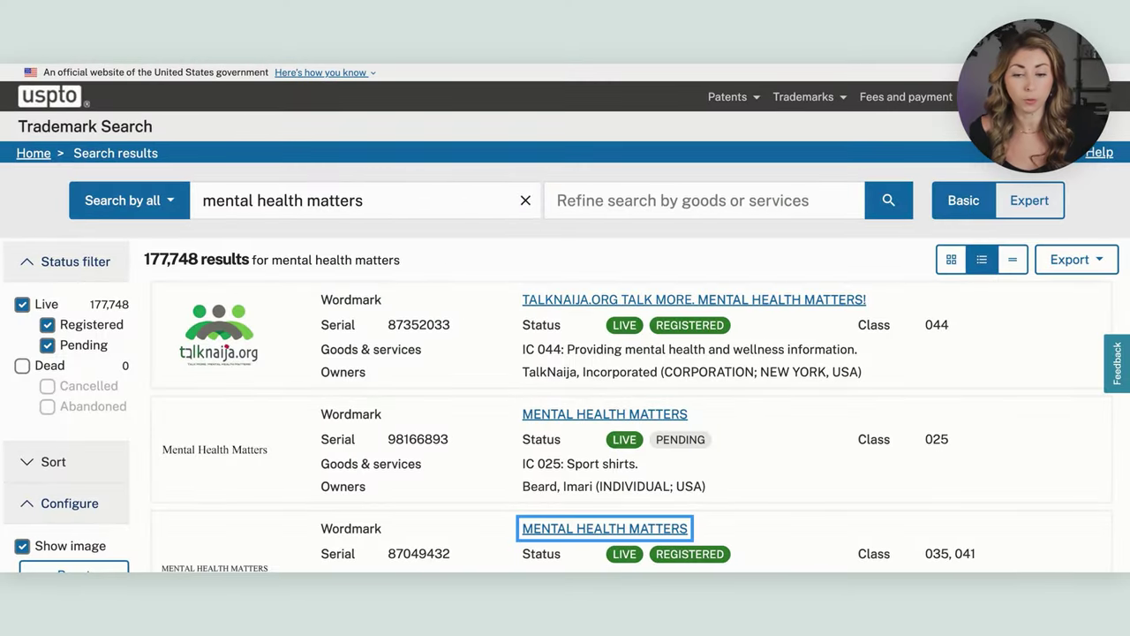
# Exclude pending marks and refine the results by the goods term 'shirts'.
pyautogui.click(47, 346)
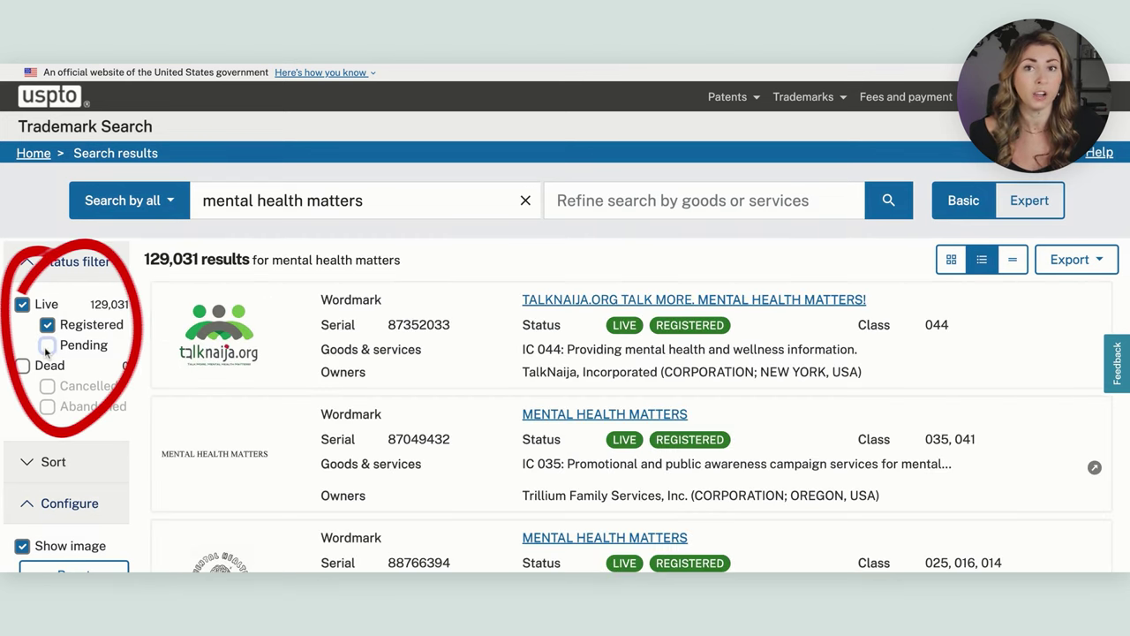
pyautogui.click(591, 195)
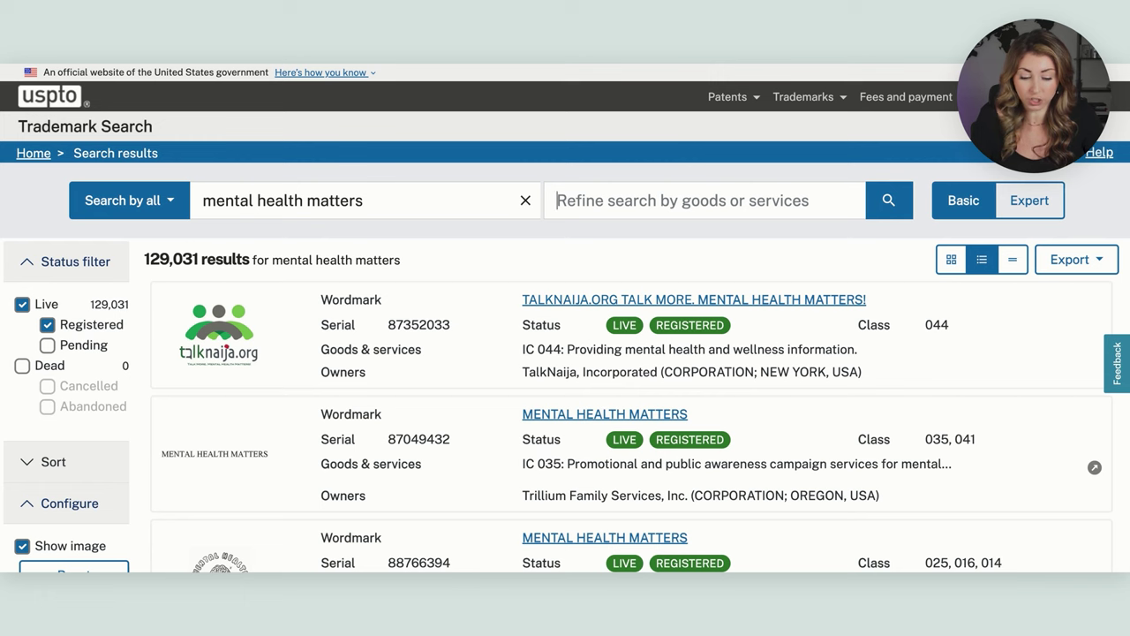
pyautogui.click(618, 200)
pyautogui.write('shirts')
pyautogui.press('Return')
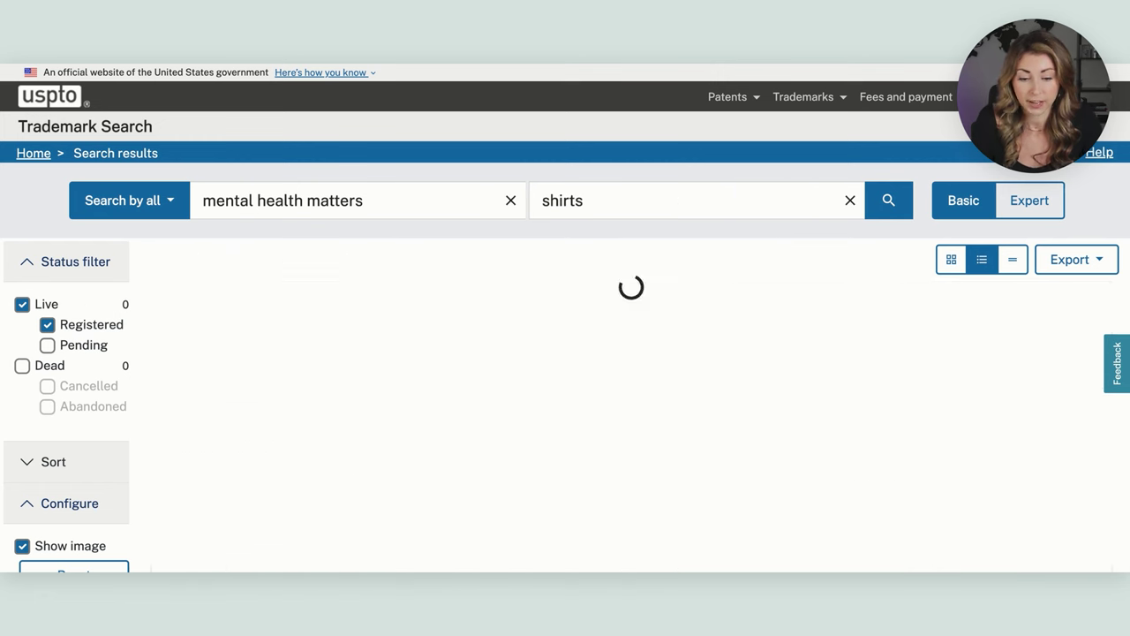